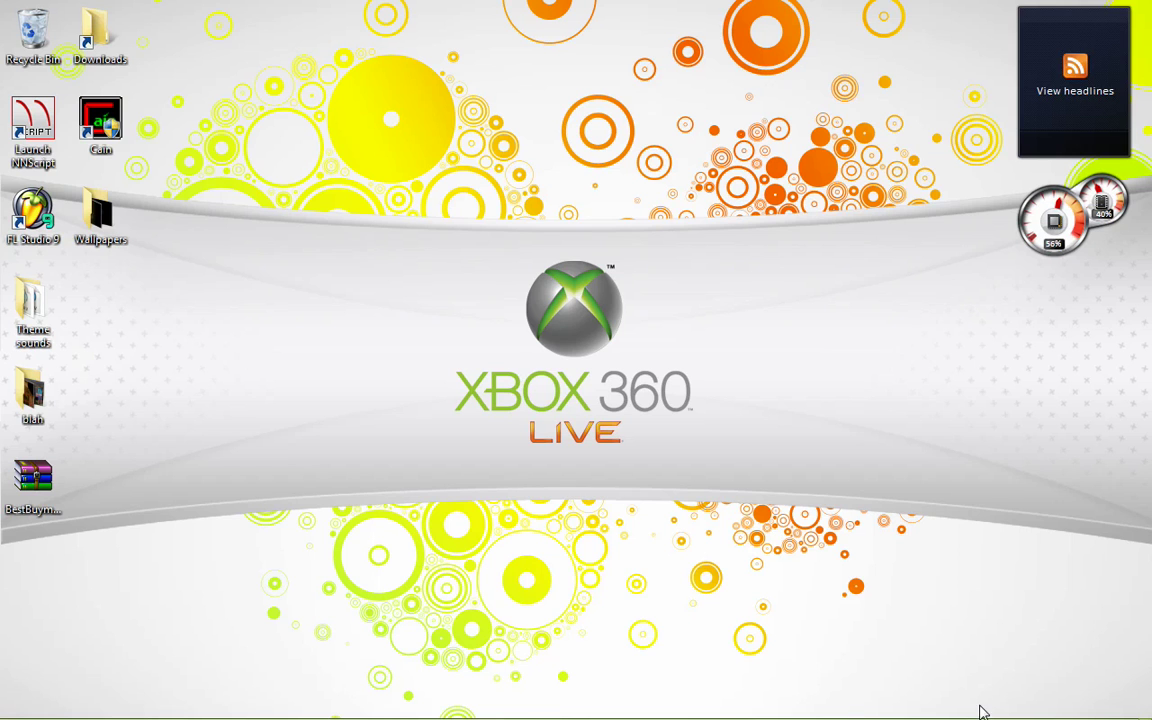
- Launch Command Prompt from the Start search with 'cmd' and center its window
click(30, 712)
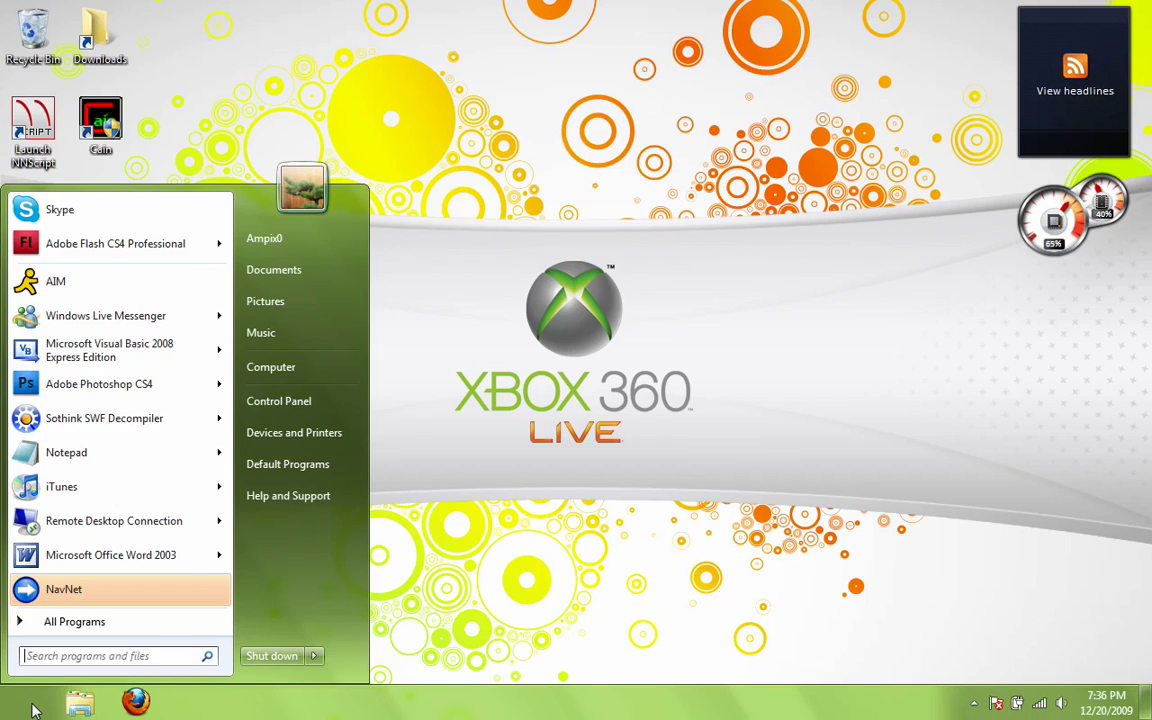
text(cmd)
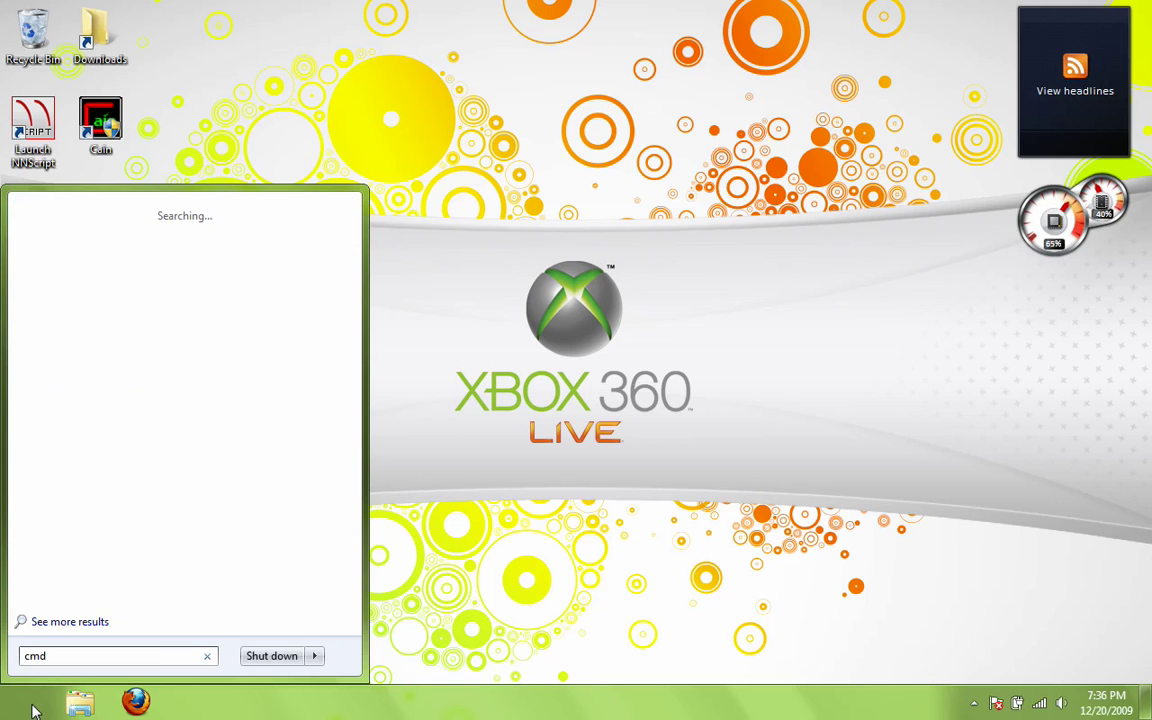
key(Return)
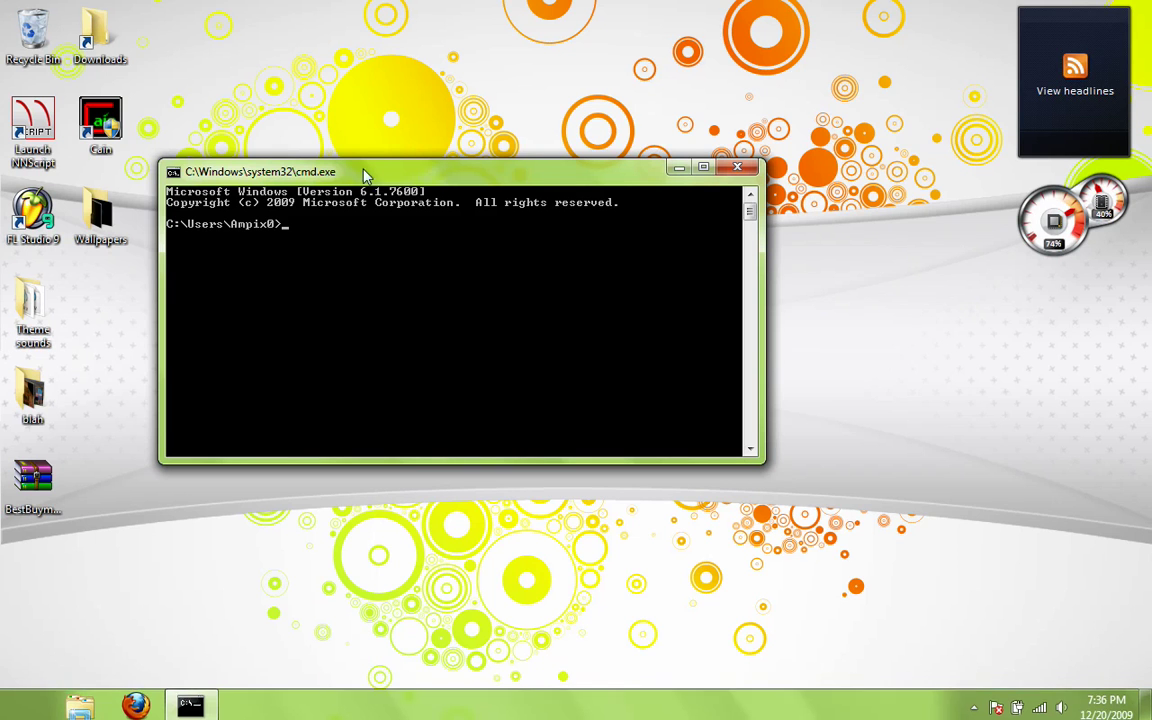
drag(397, 175, 494, 186)
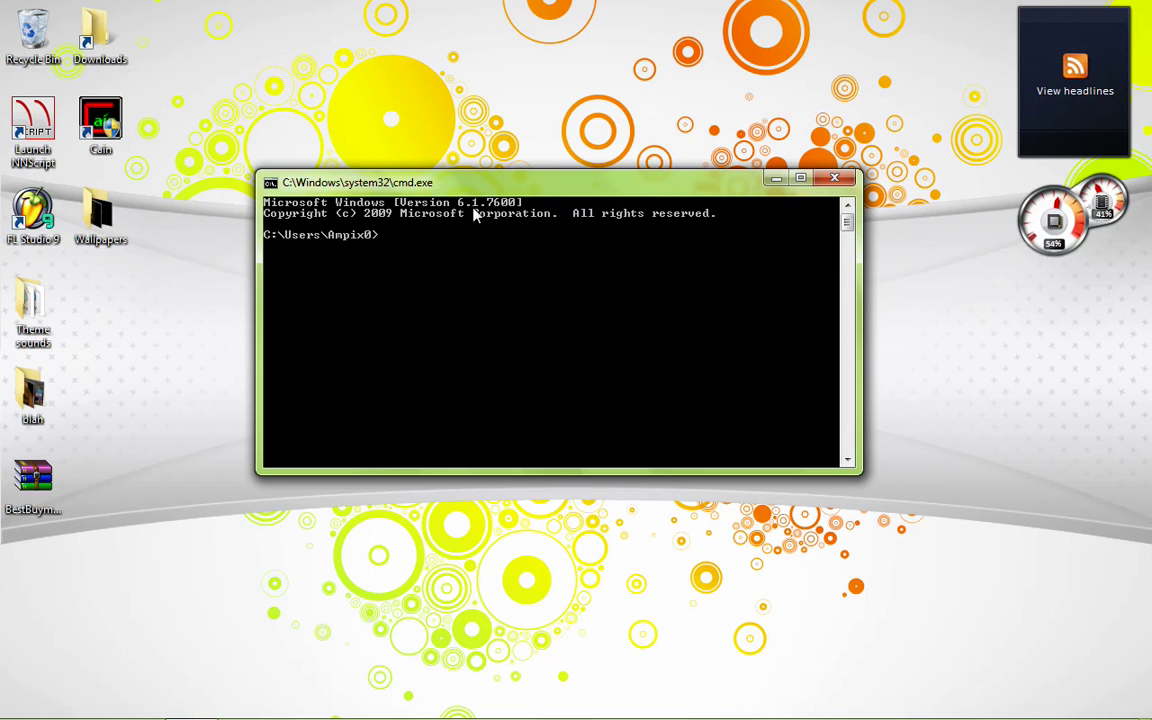
- Run ipconfig and scroll to the wireless adapter's IPv4 192.168.1.102 and gateway 192.168.1.1
text(ipconfig)
key(Return)
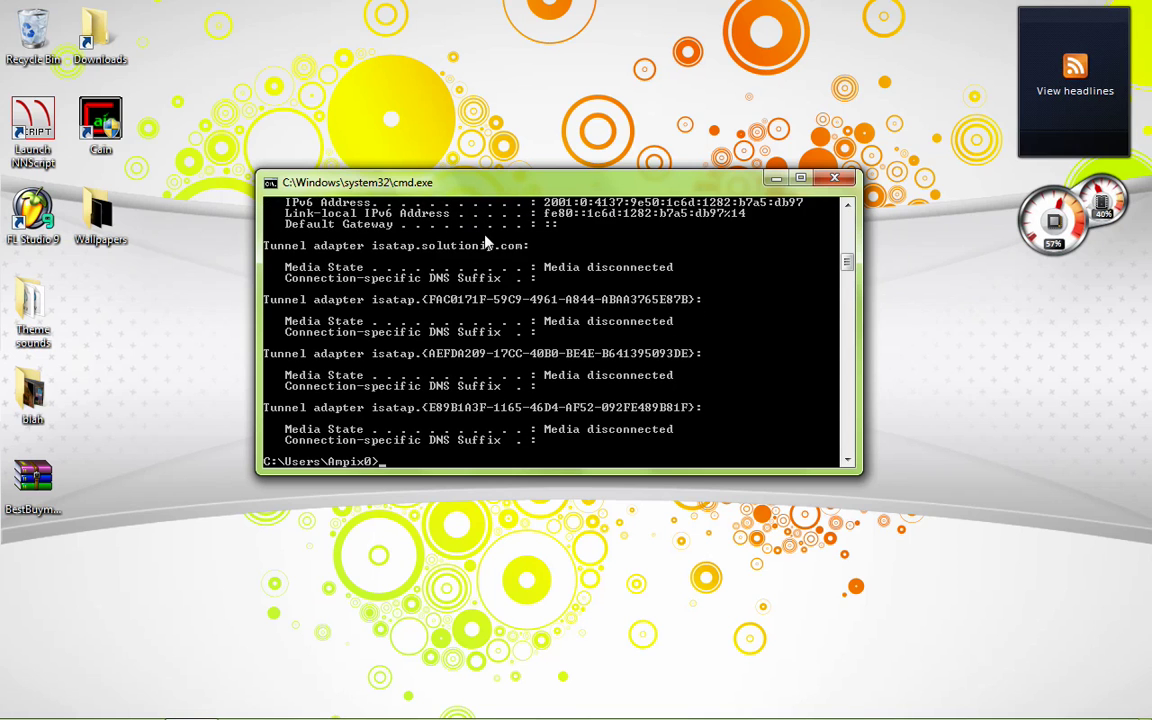
drag(847, 262, 855, 203)
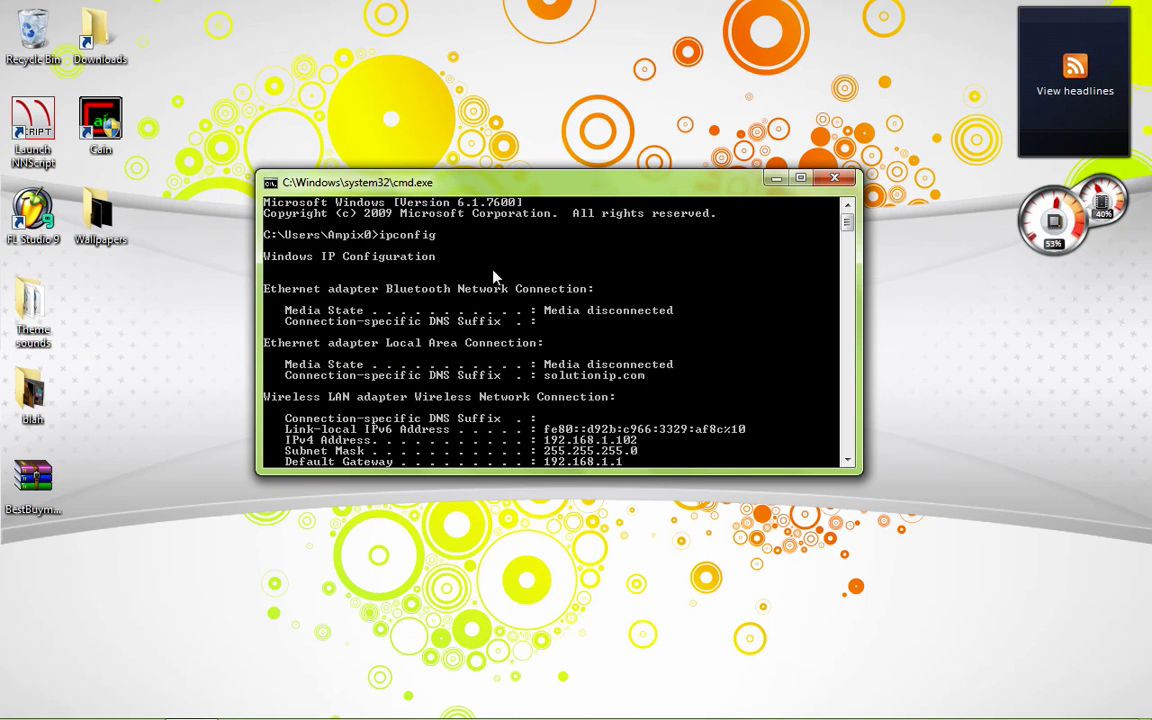
scroll(355, 398, down, 2)
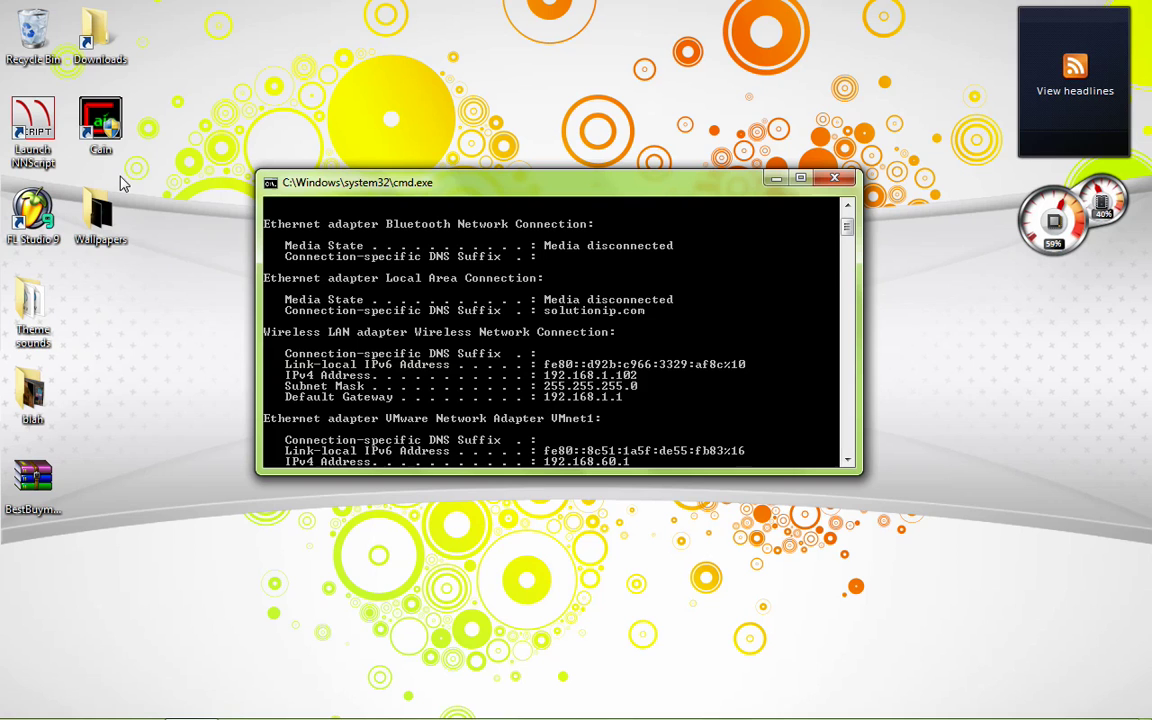
- Launch Mozilla Firefox from the Start search
click(37, 715)
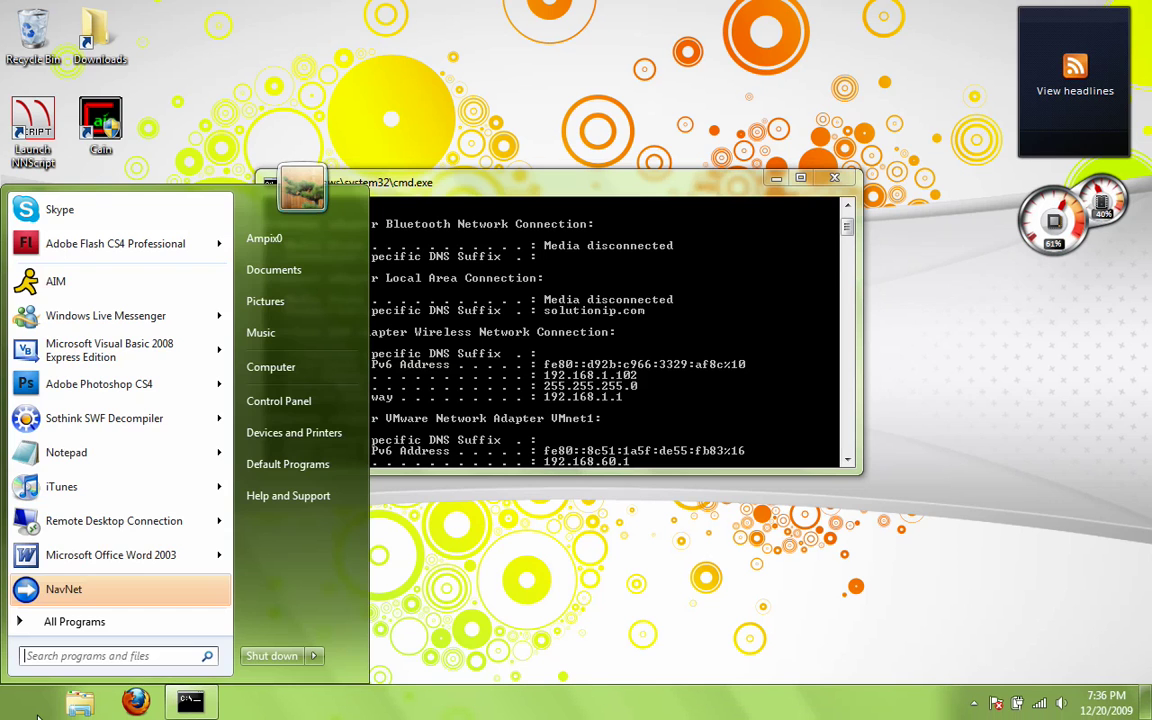
text(firefox)
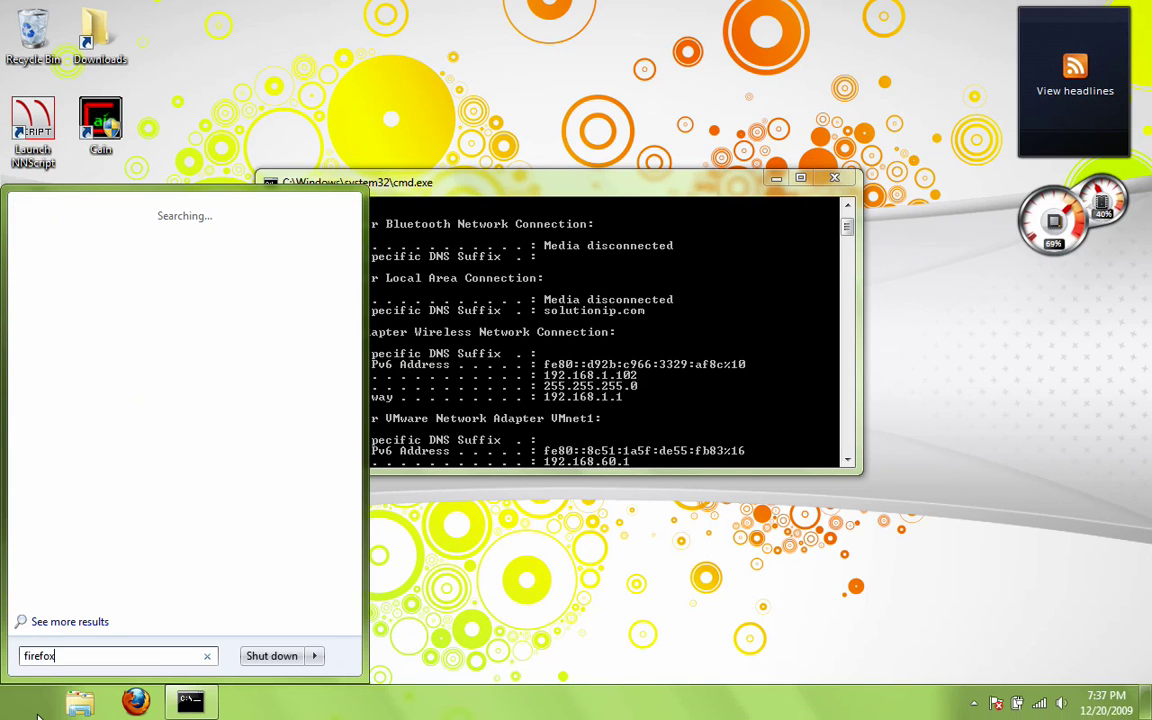
key(Return)
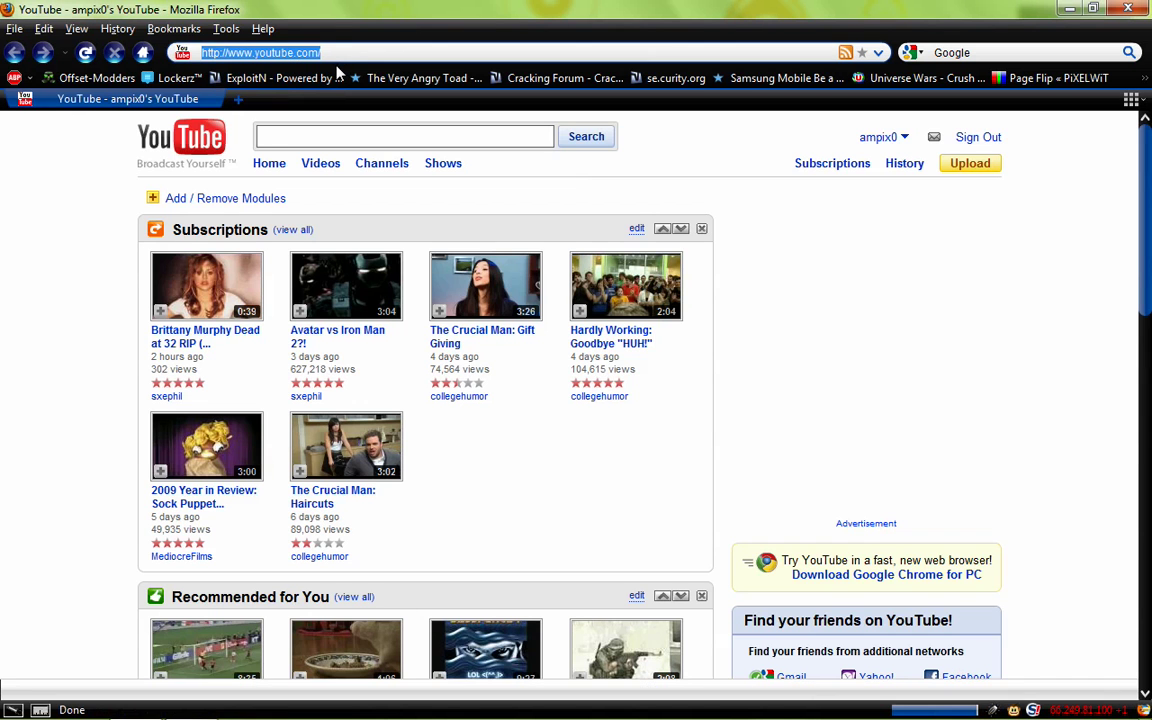
- Load the router at 192.168.1.1 to bring up its login prompt
click(345, 54)
text(192.)
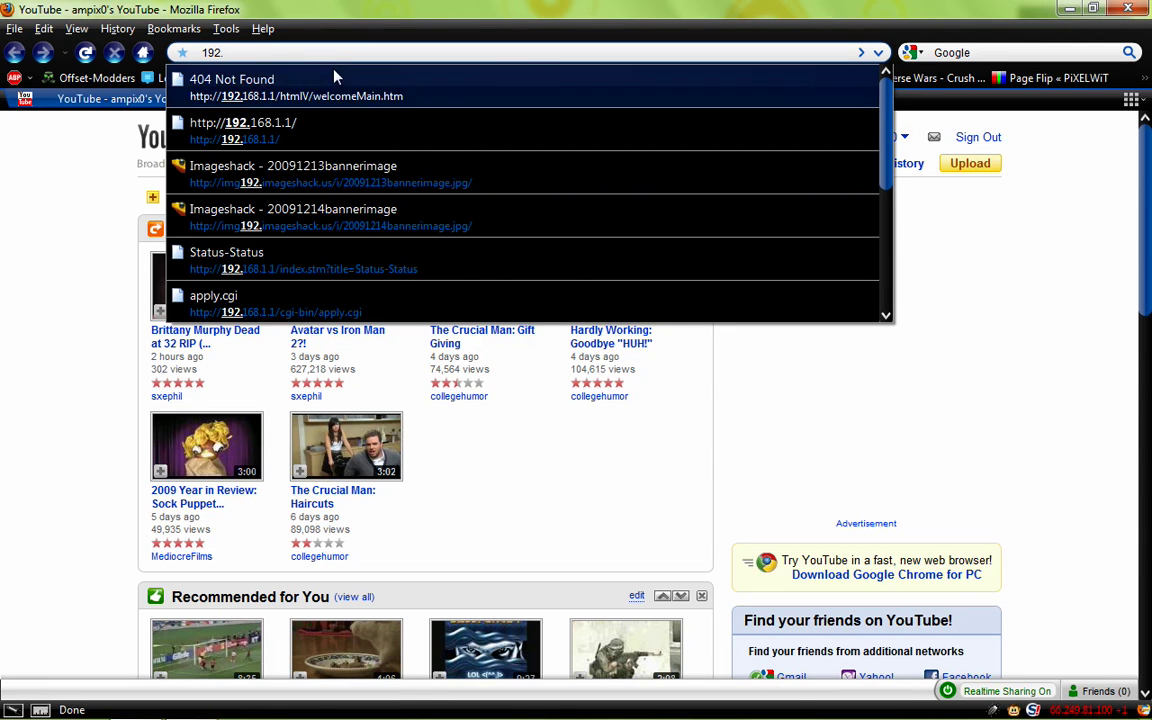
text(168.1.1)
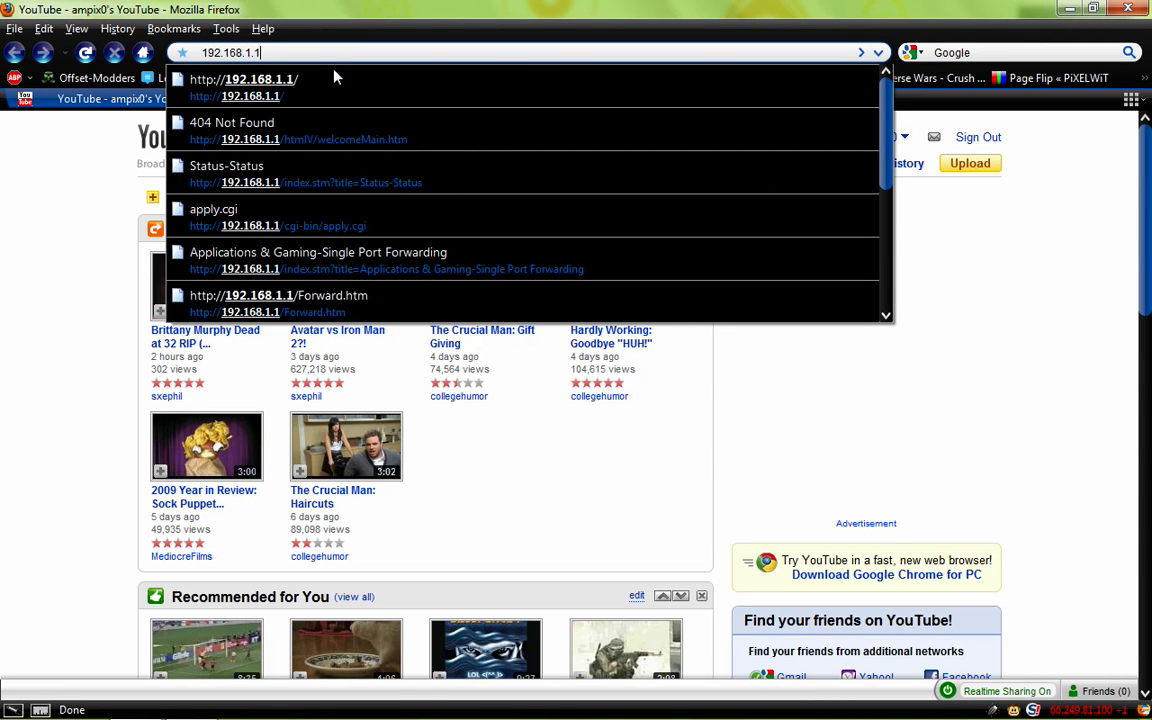
key(Return)
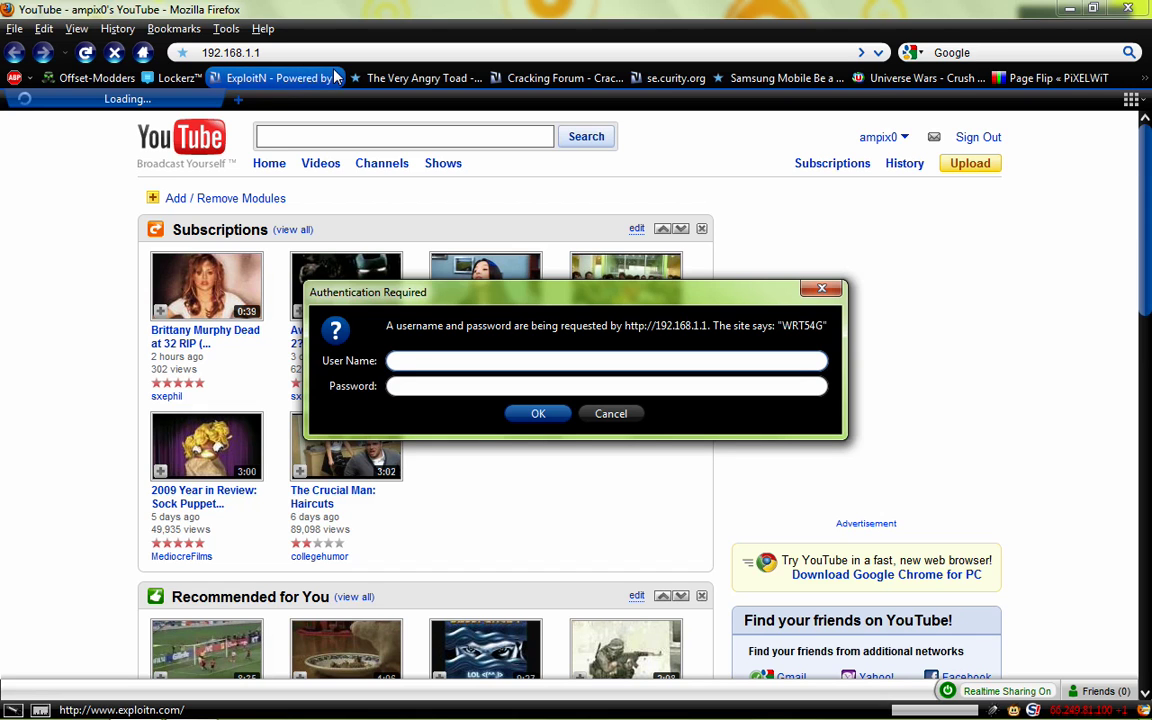
- Enter the router password in the login prompt and sign in to the Basic Setup page
click(542, 389)
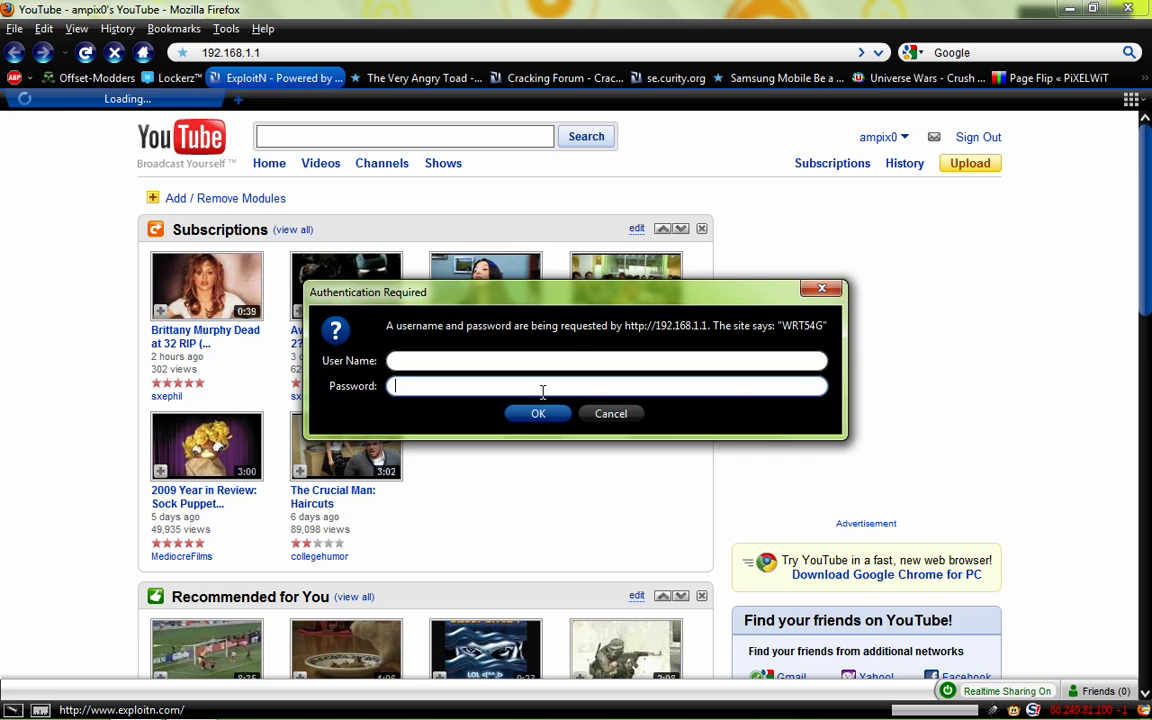
text(admin)
key(Return)
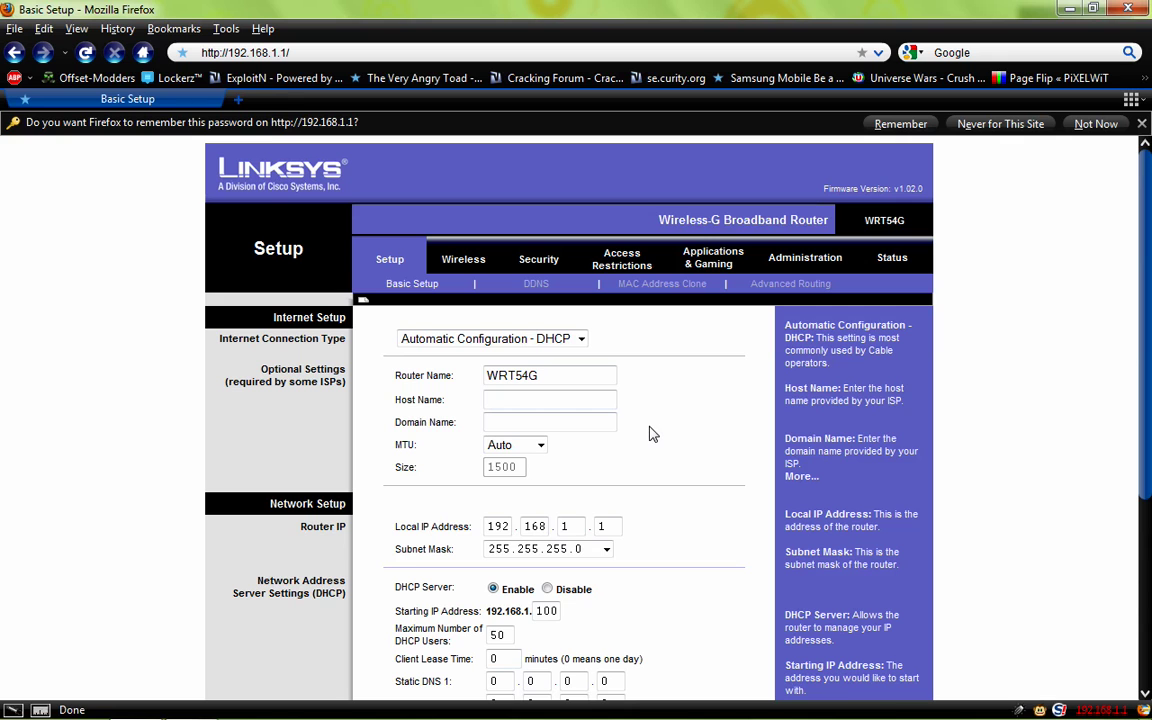
- Go to Applications & Gaming > Port Range Forward with its ten empty rule rows
click(713, 266)
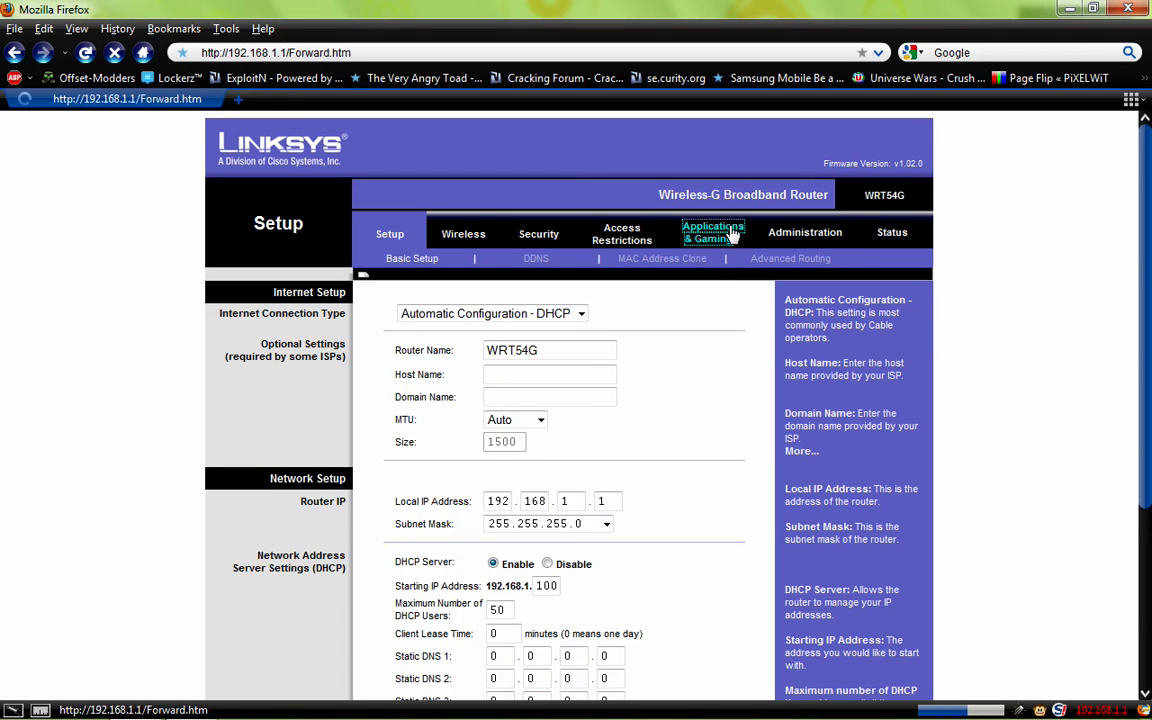
click(730, 233)
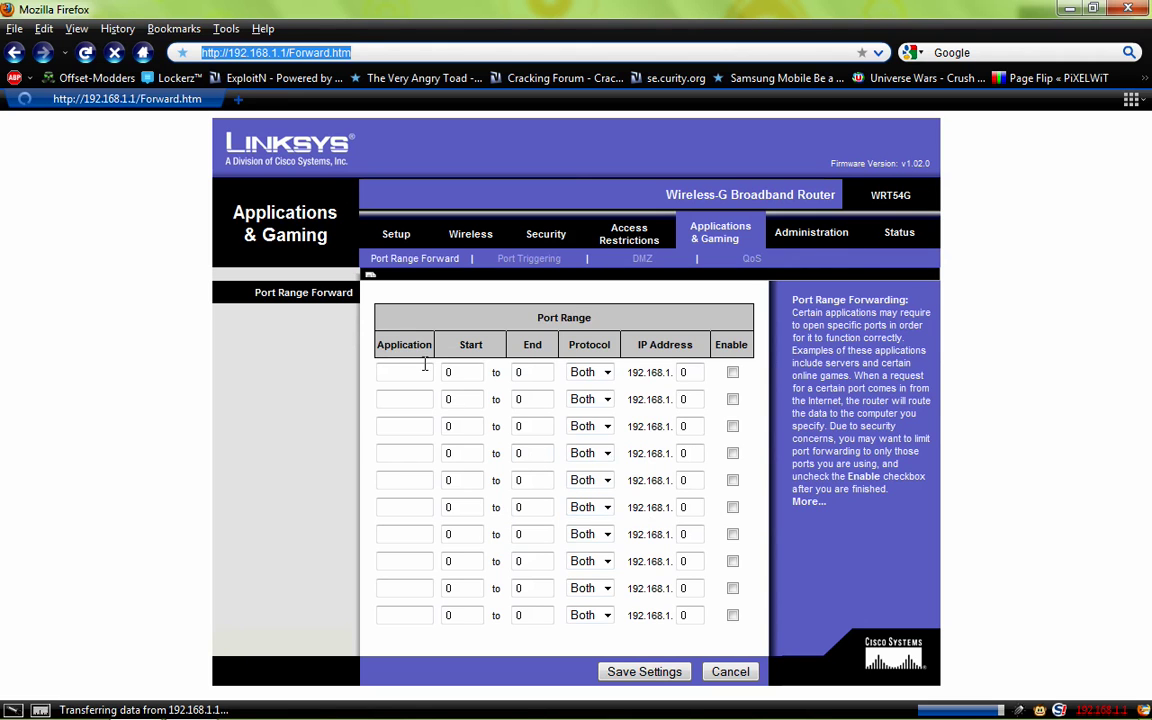
- Name the first forwarding rule 'PI' and give it start port 3460
click(394, 372)
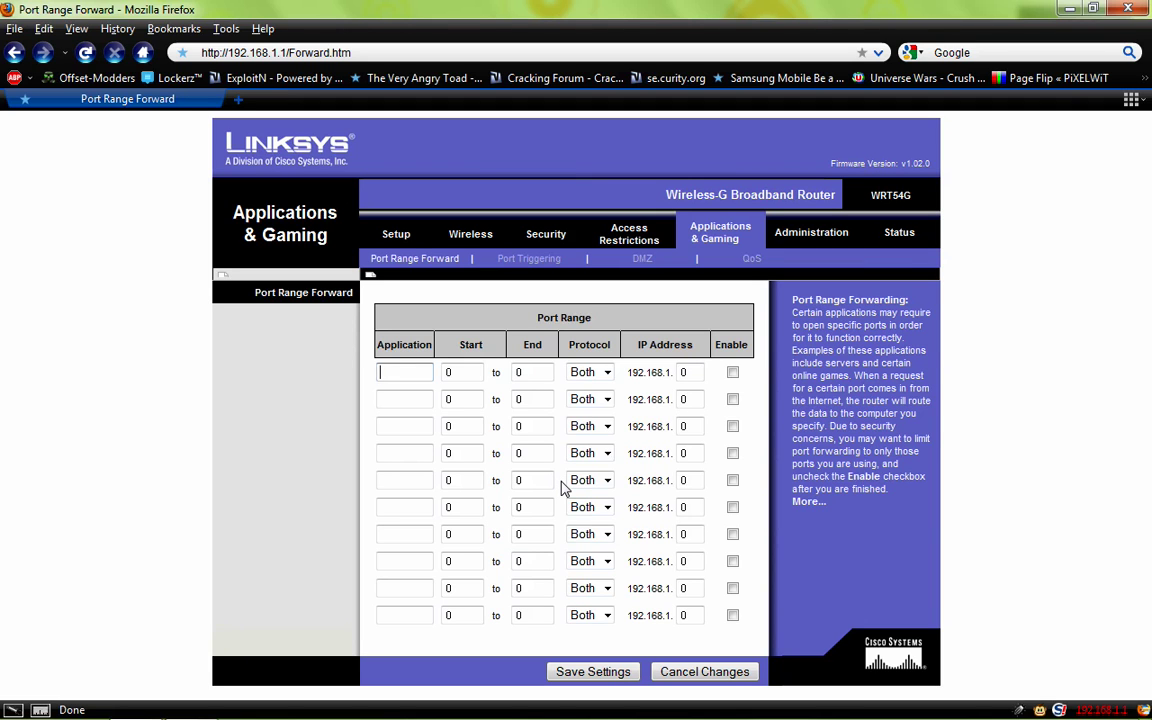
text(PI)
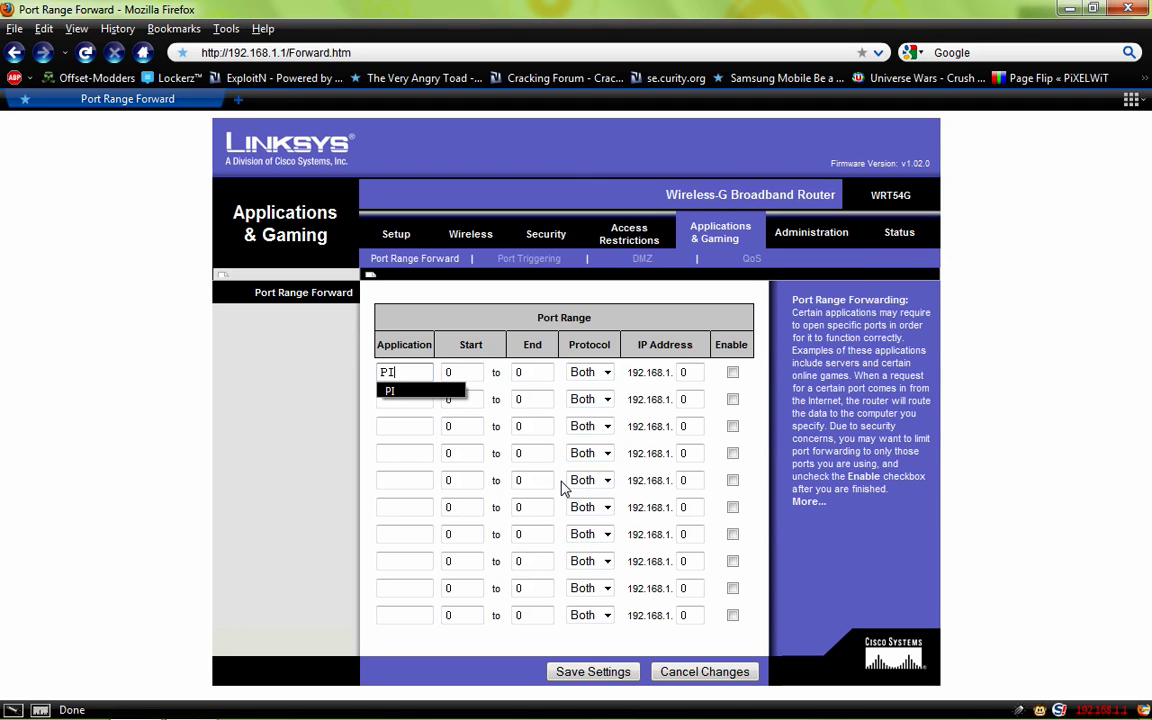
click(412, 426)
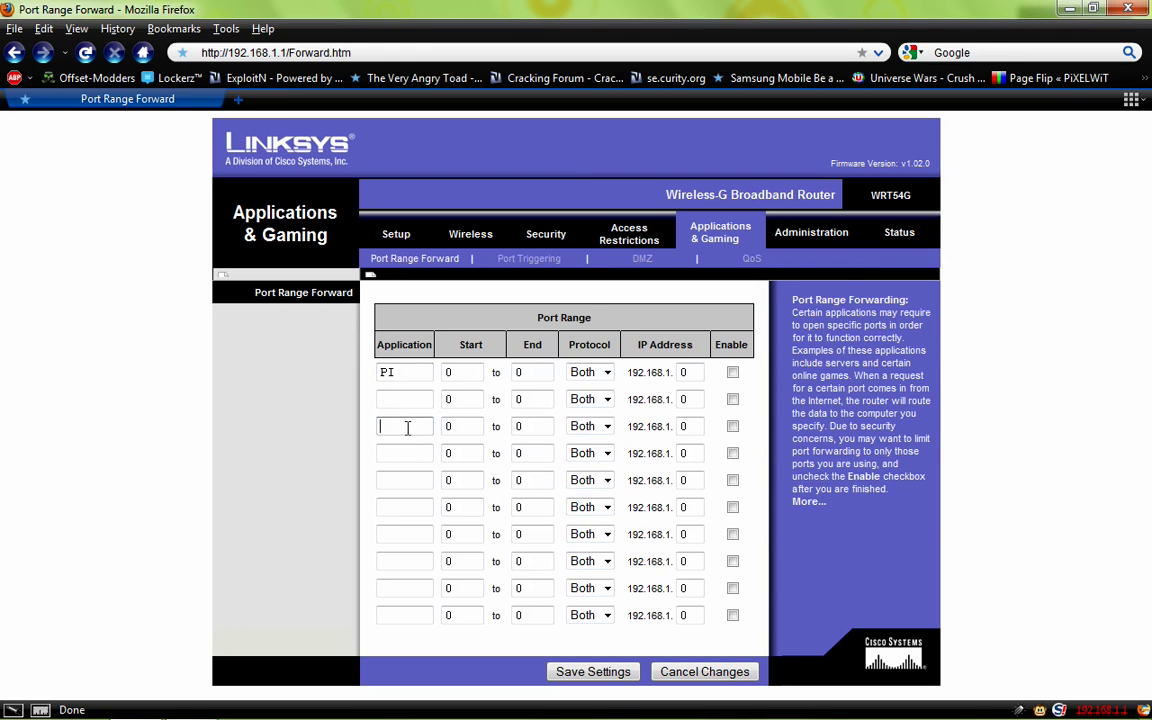
double_click(452, 374)
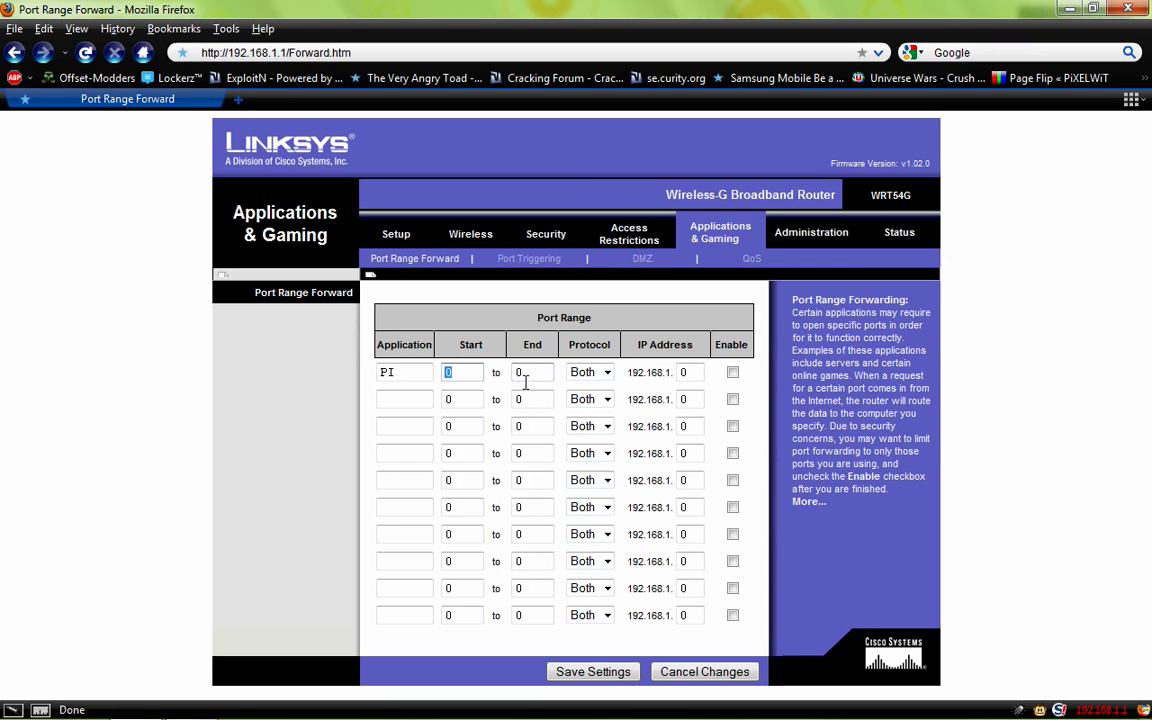
text(346)
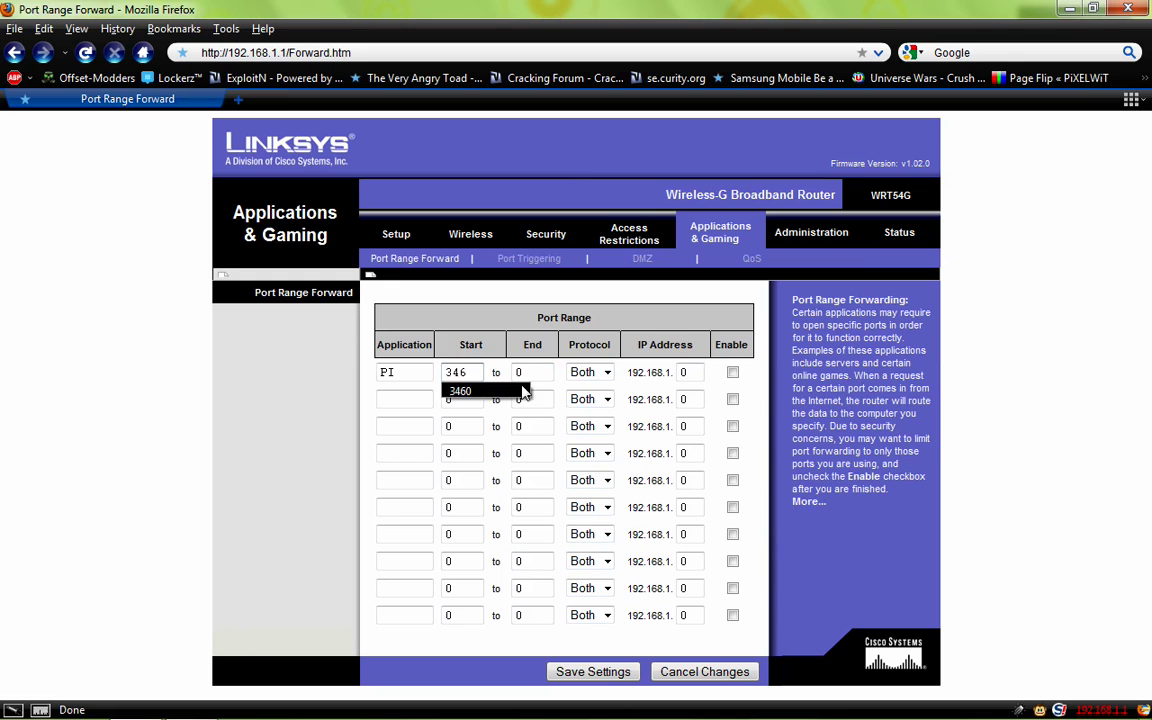
text(0)
key(Down)
key(Tab)
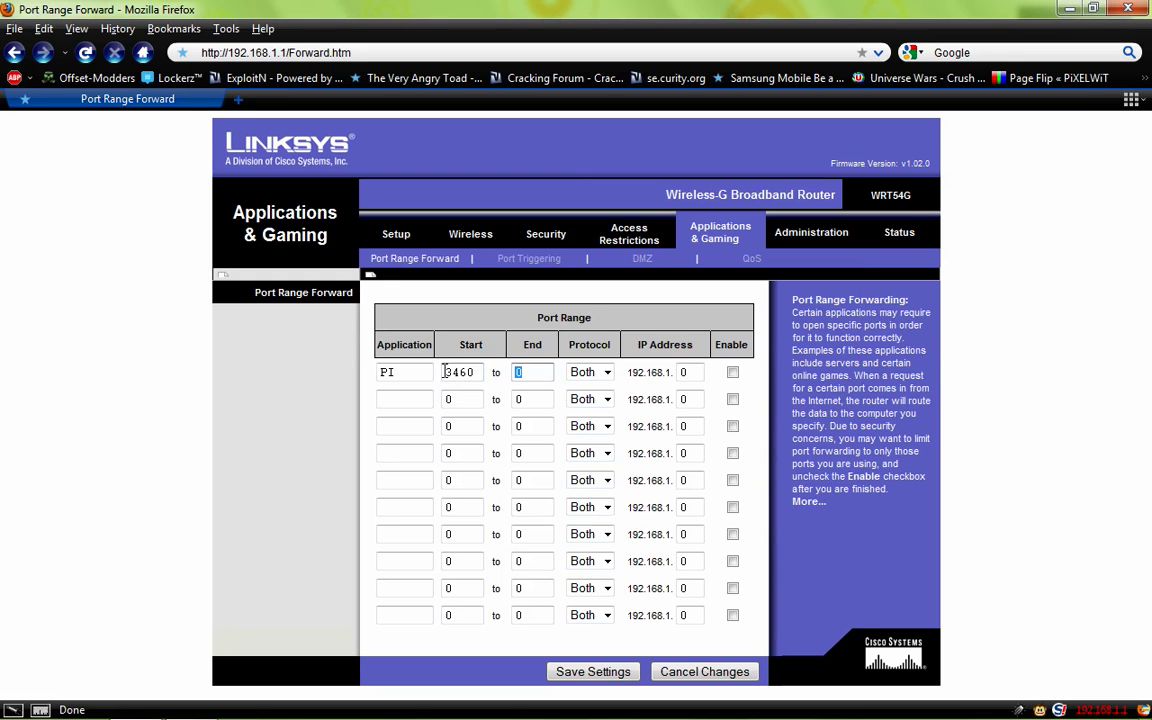
text(3460)
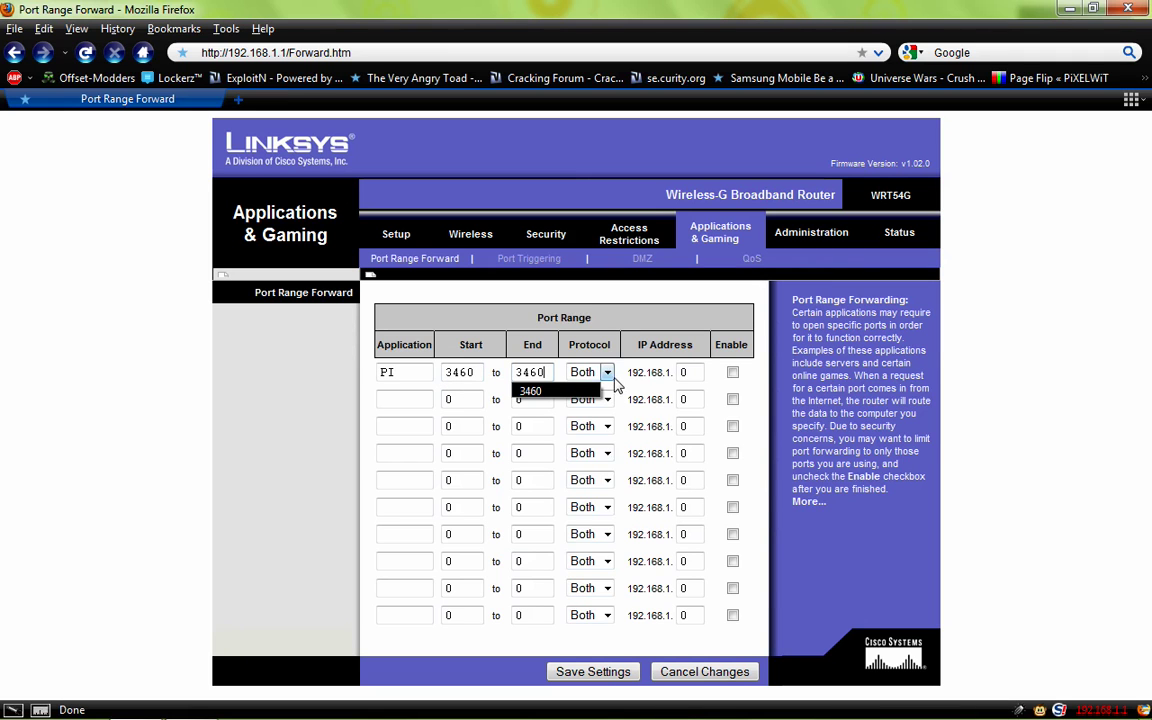
click(617, 167)
click(607, 373)
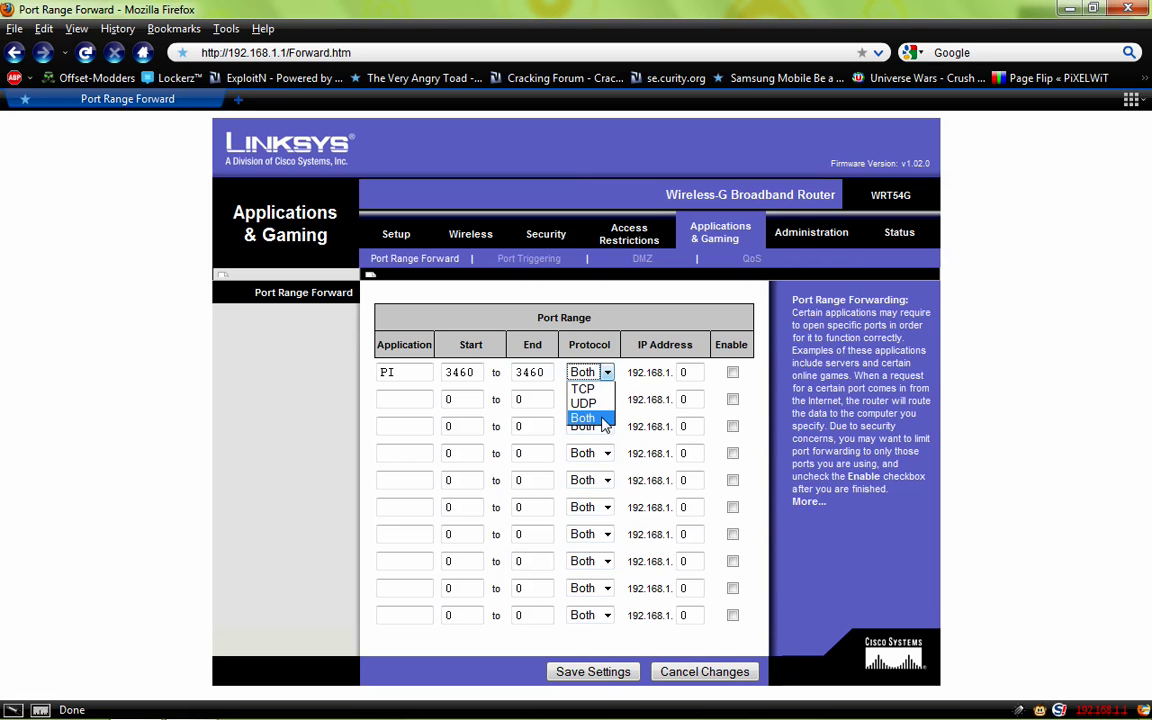
click(604, 419)
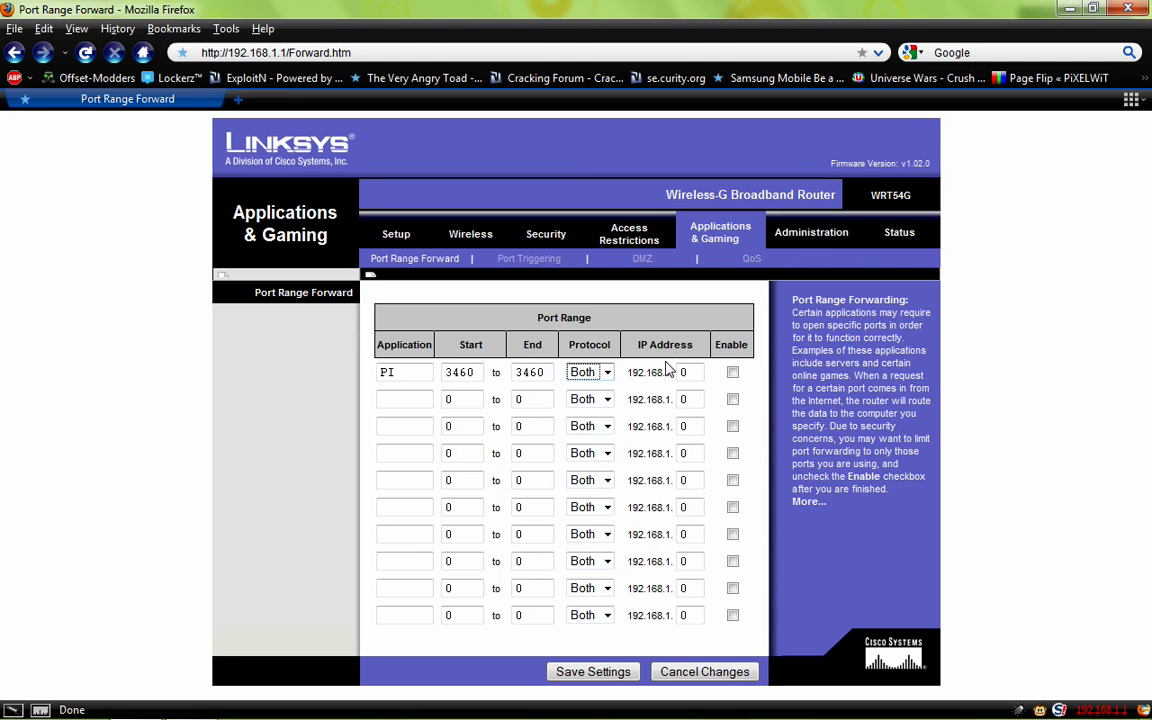
- Check ipconfig for 192.168.1.102, then set the PI rule's IP to 192.168.1.102 and enable it
click(205, 705)
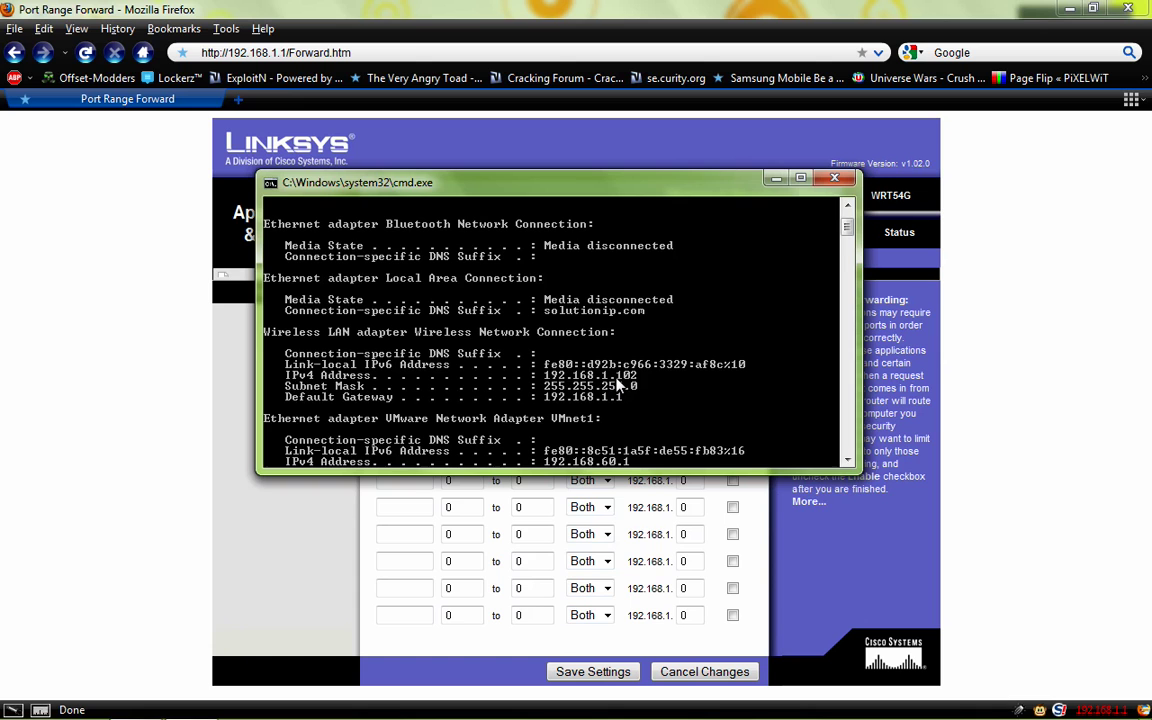
click(1003, 463)
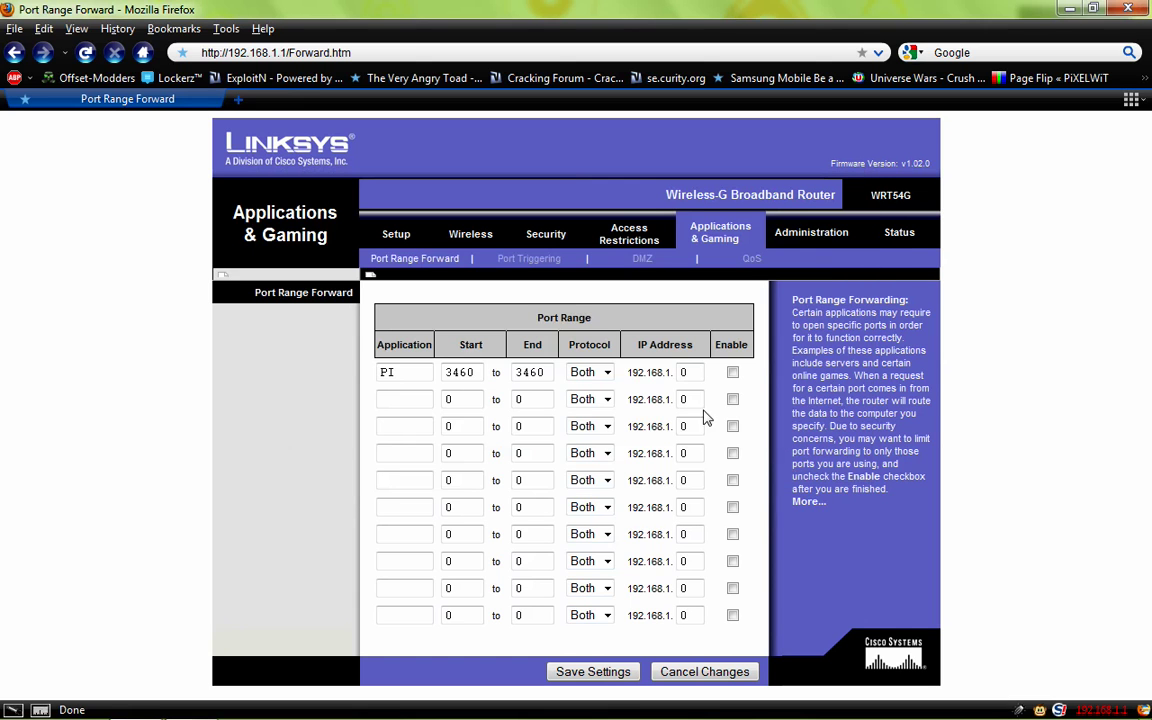
double_click(694, 376)
text(102)
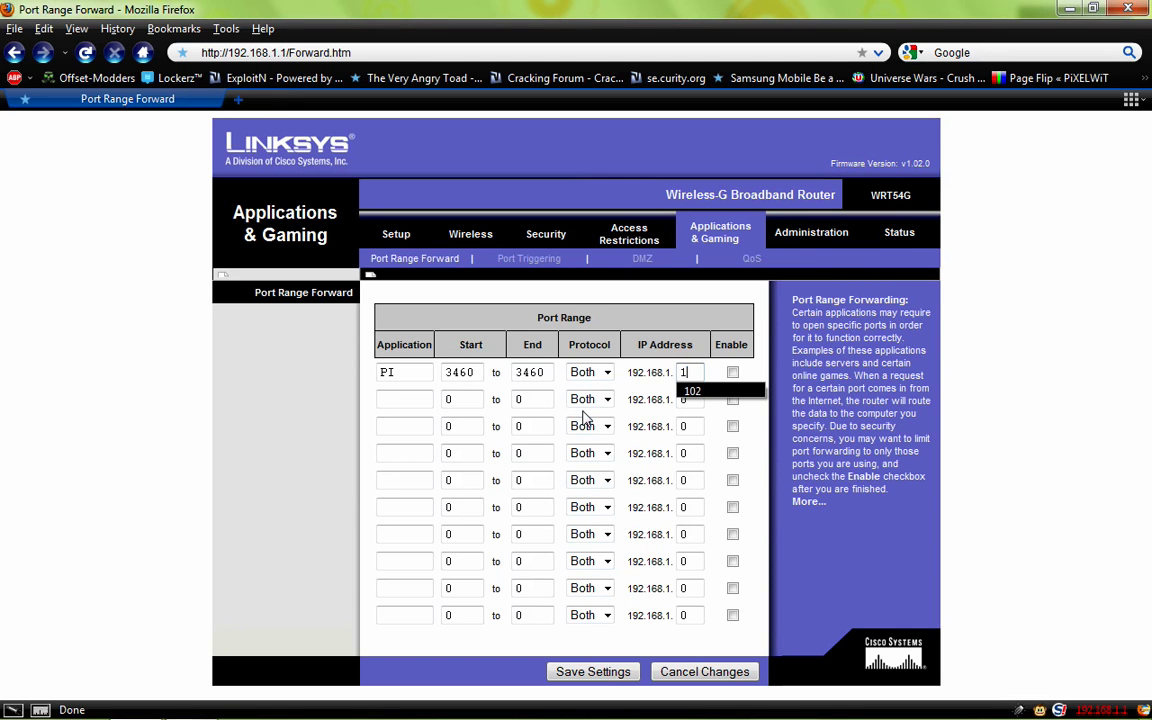
click(733, 372)
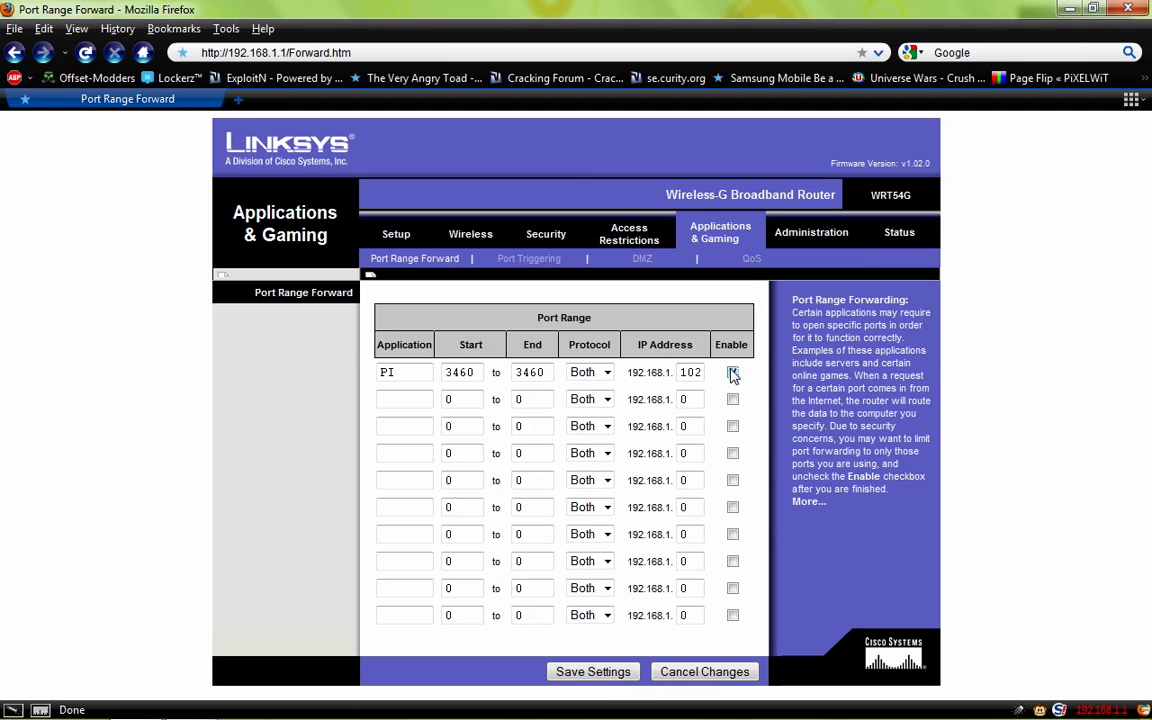
- Save the PI forwarding rule and continue past the 'Settings are successful.' message
click(595, 672)
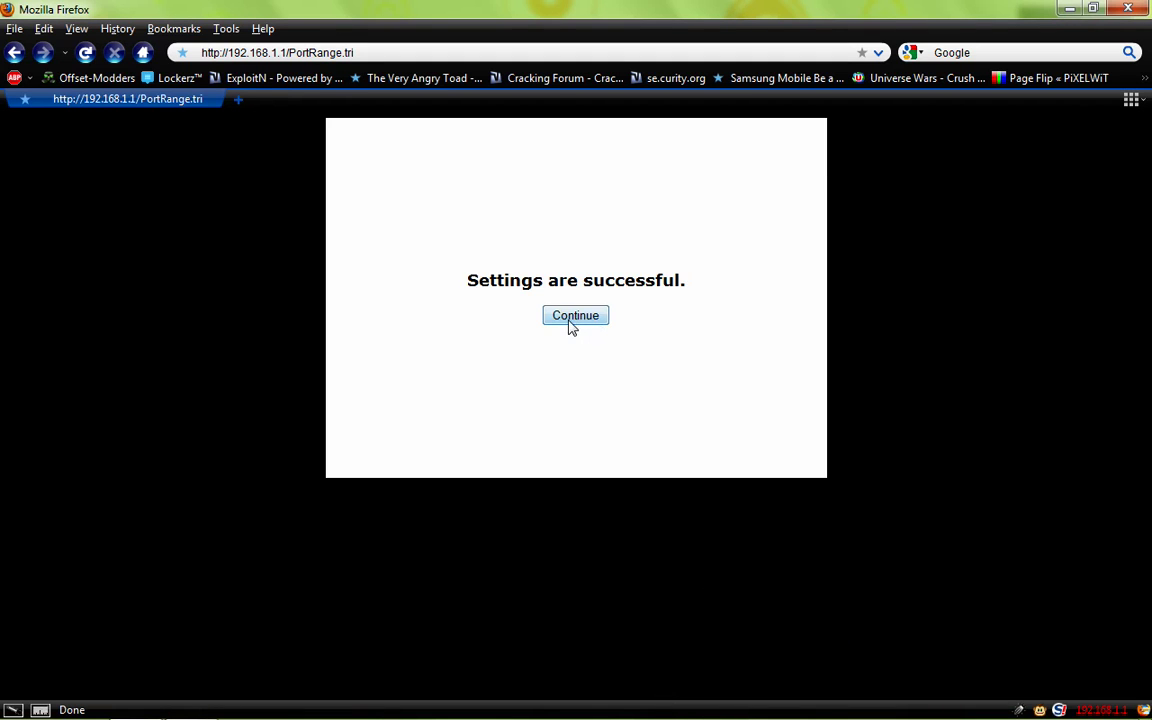
click(569, 322)
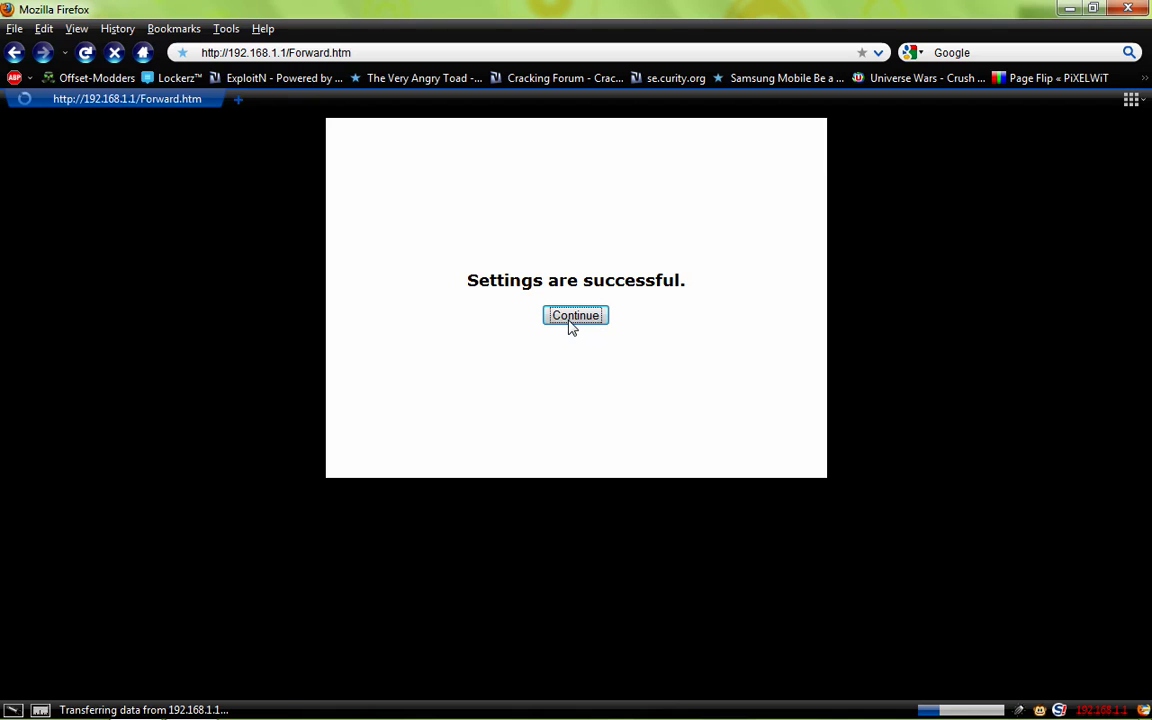